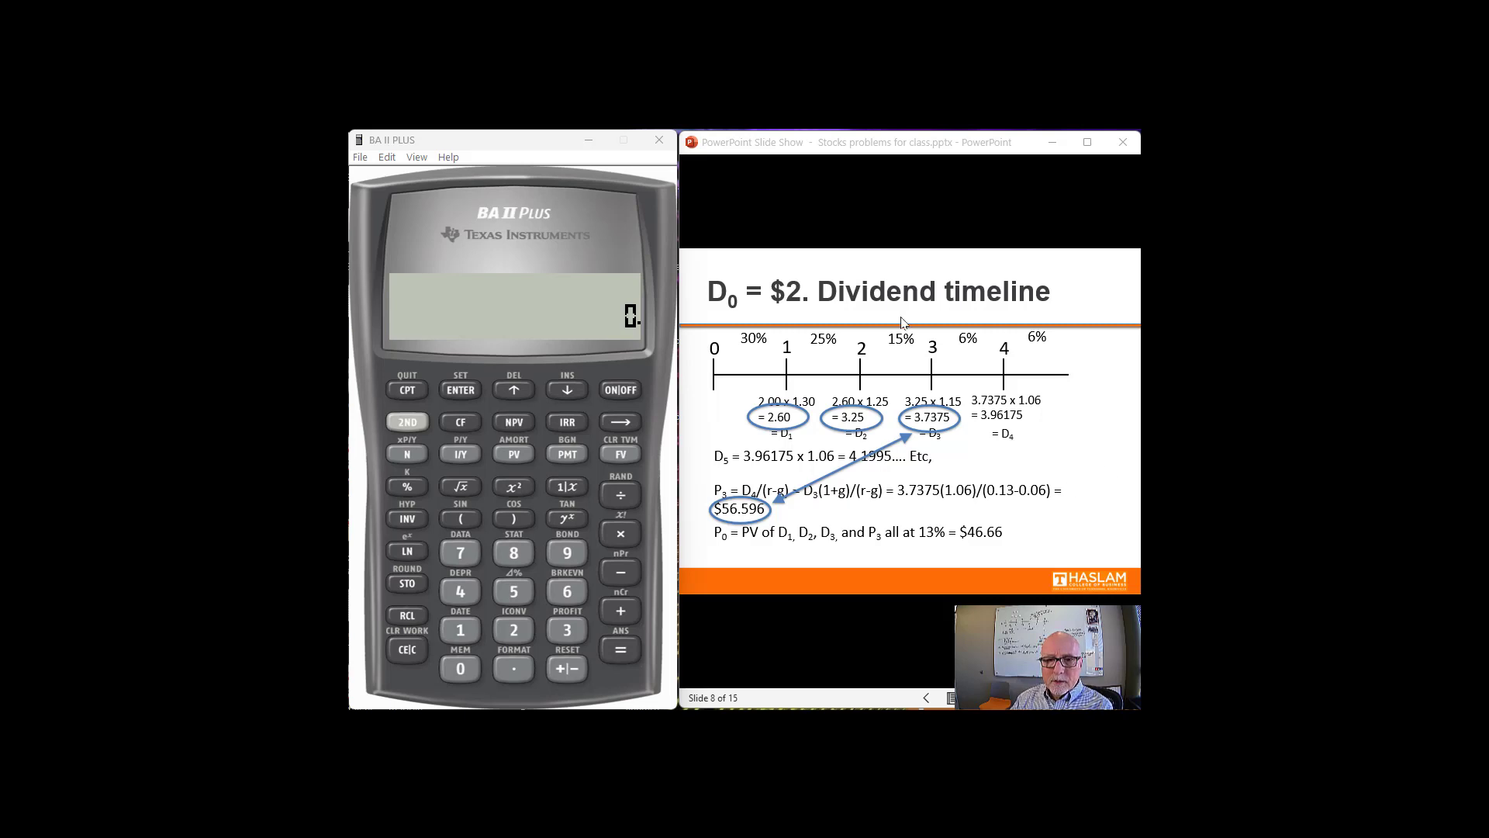
# - Return the slideshow to slide 7, Non-constant growth
pyautogui.click(923, 198)
pyautogui.press('Left')
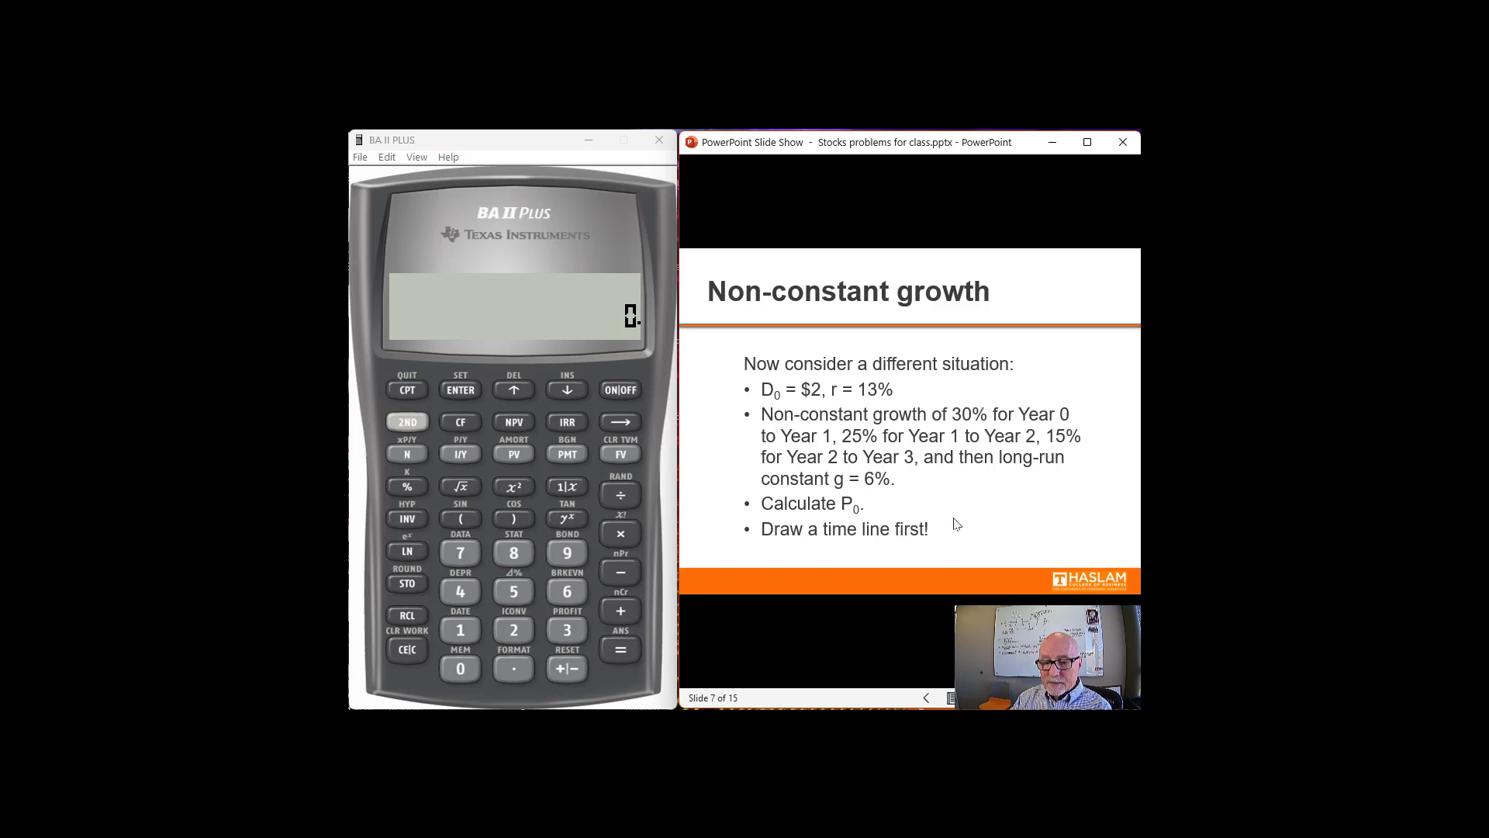
# - Advance the slideshow to slide 8, D0 = $2 Dividend timeline
pyautogui.click(981, 500)
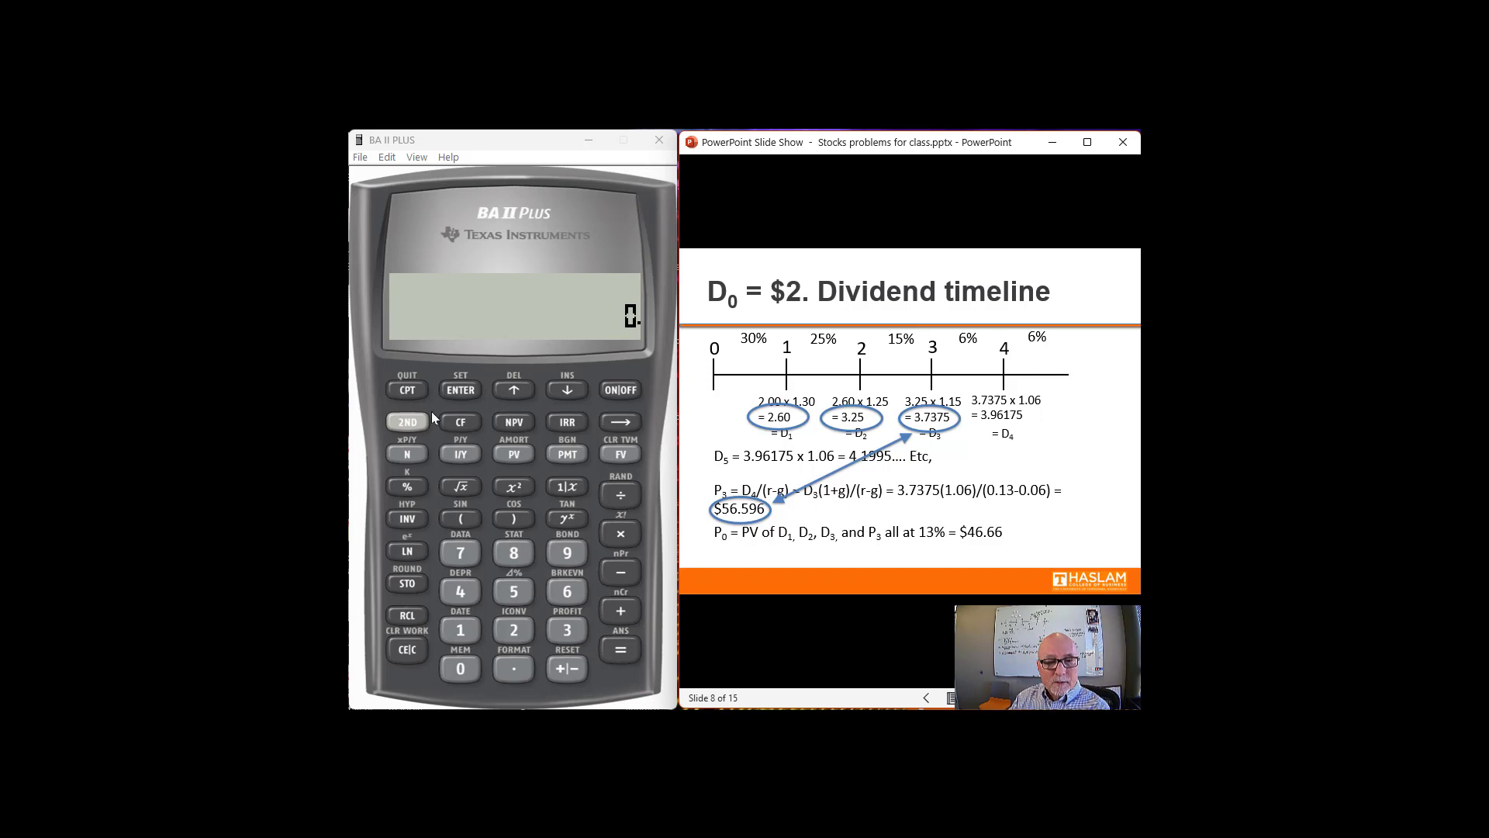
# - Multiply the $2 dividend by 1.3 to get the year-1 dividend 2.6
pyautogui.click(507, 628)
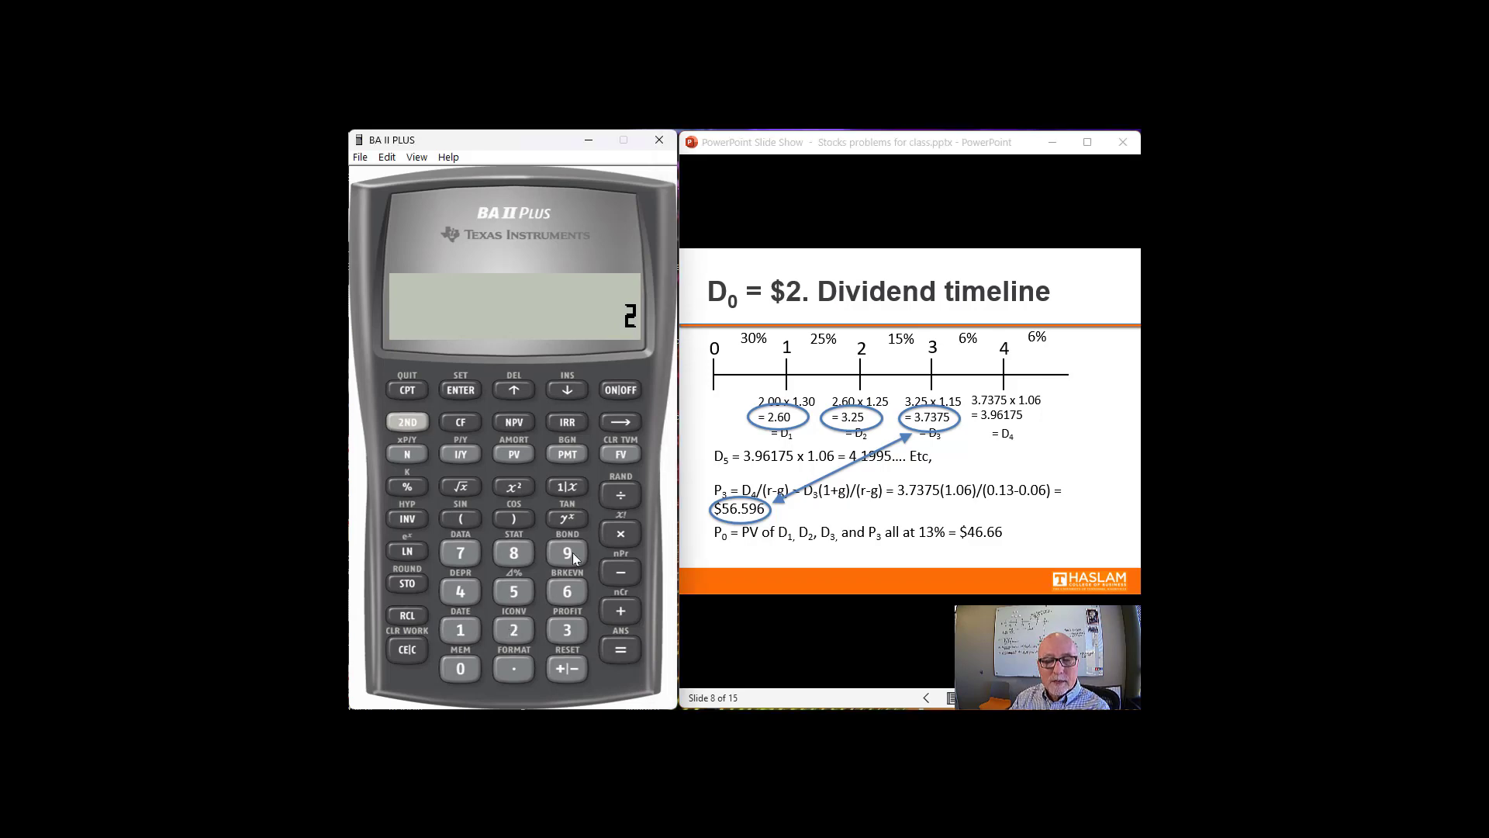
pyautogui.click(459, 631)
pyautogui.click(516, 664)
pyautogui.click(568, 631)
pyautogui.click(621, 653)
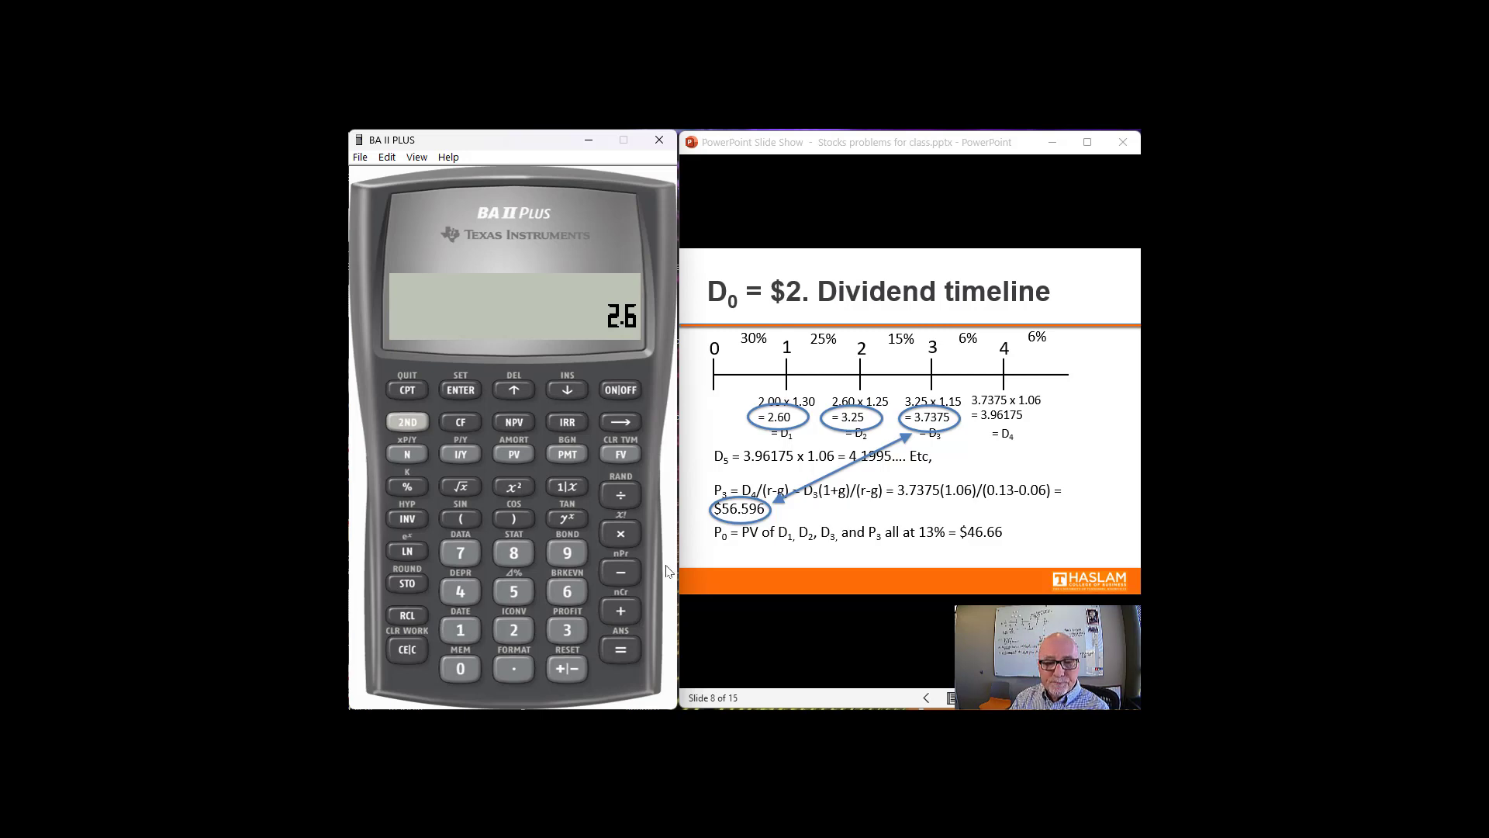
# - Multiply 2.6 by 1.25 to get the year-2 dividend 3.25
pyautogui.click(458, 630)
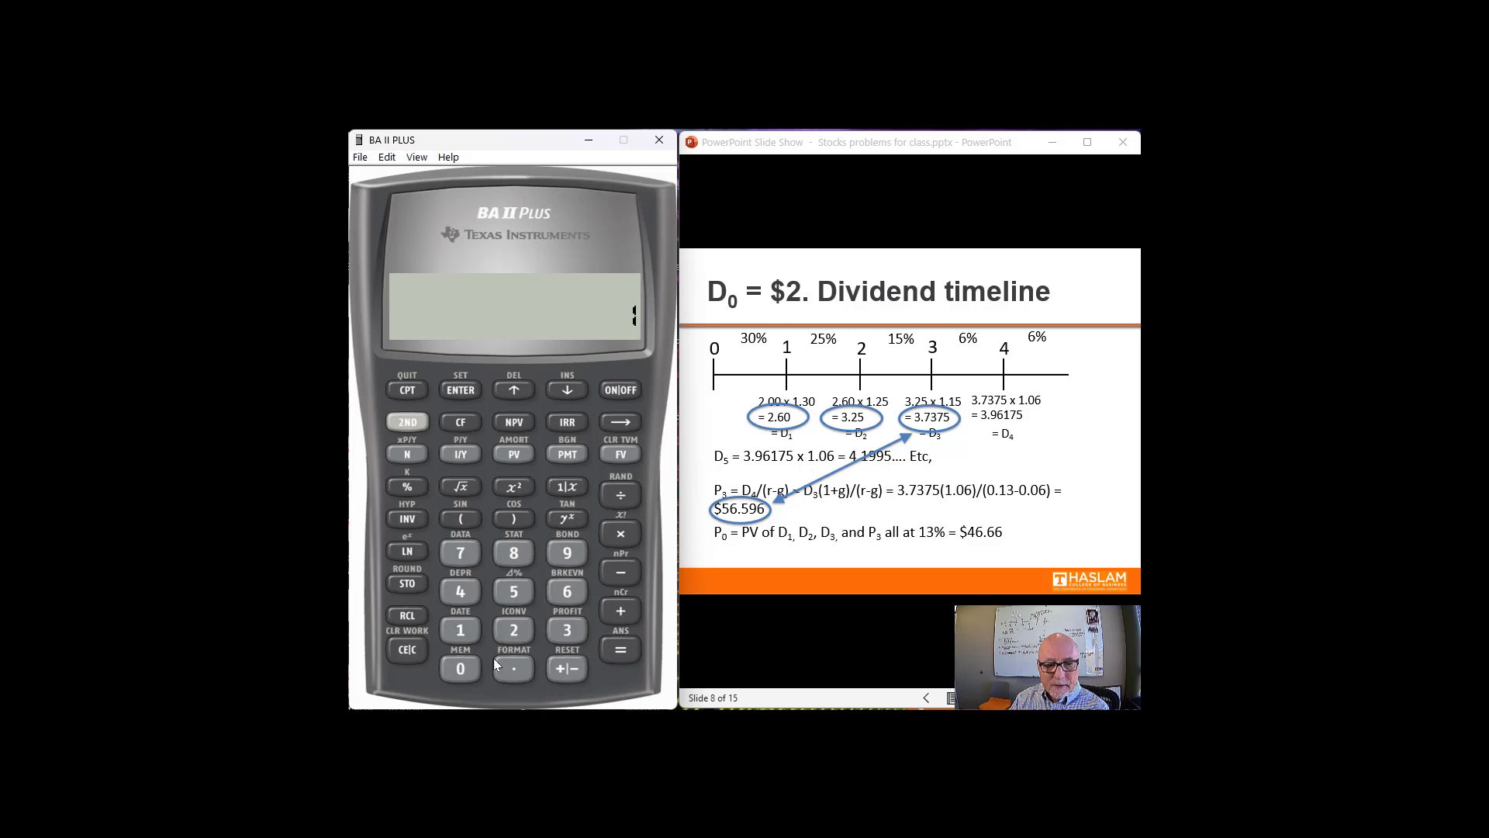
pyautogui.click(512, 672)
pyautogui.click(510, 636)
pyautogui.click(522, 590)
pyautogui.click(620, 640)
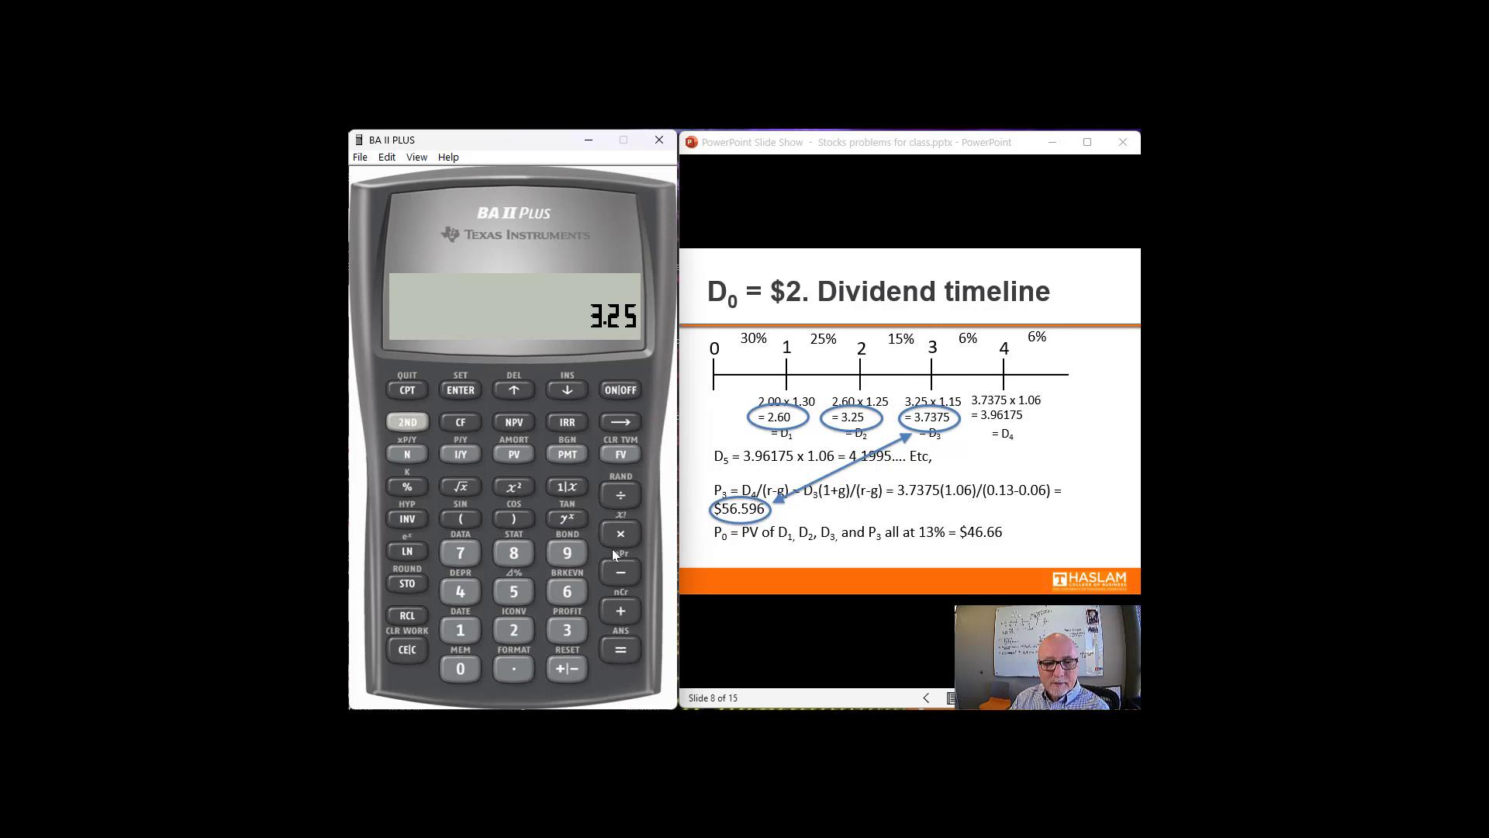
# - Multiply 3.25 by 1.15 to get the year-3 dividend 3.7375
pyautogui.click(461, 628)
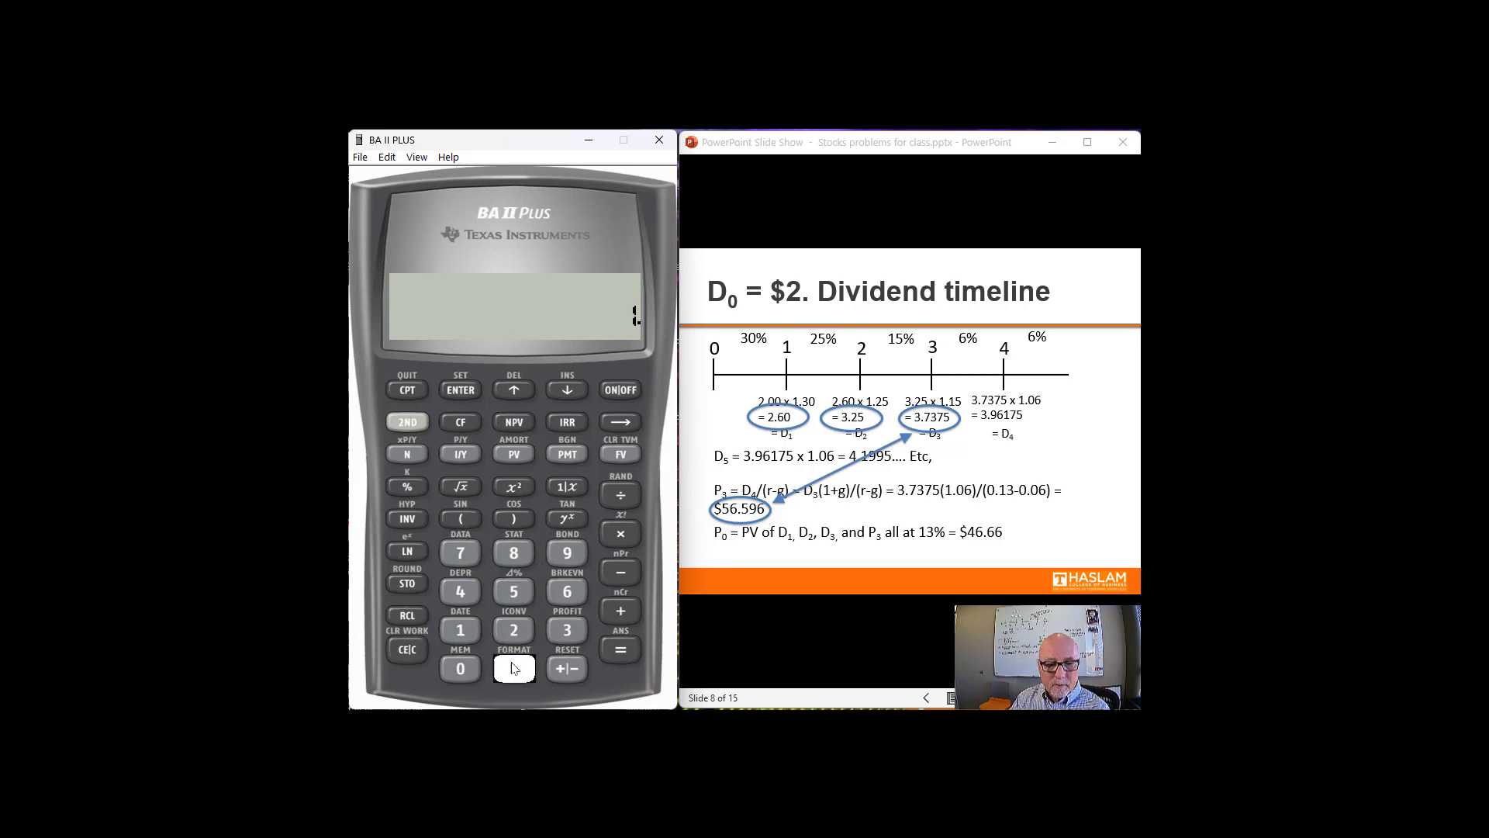
pyautogui.click(465, 629)
pyautogui.click(514, 591)
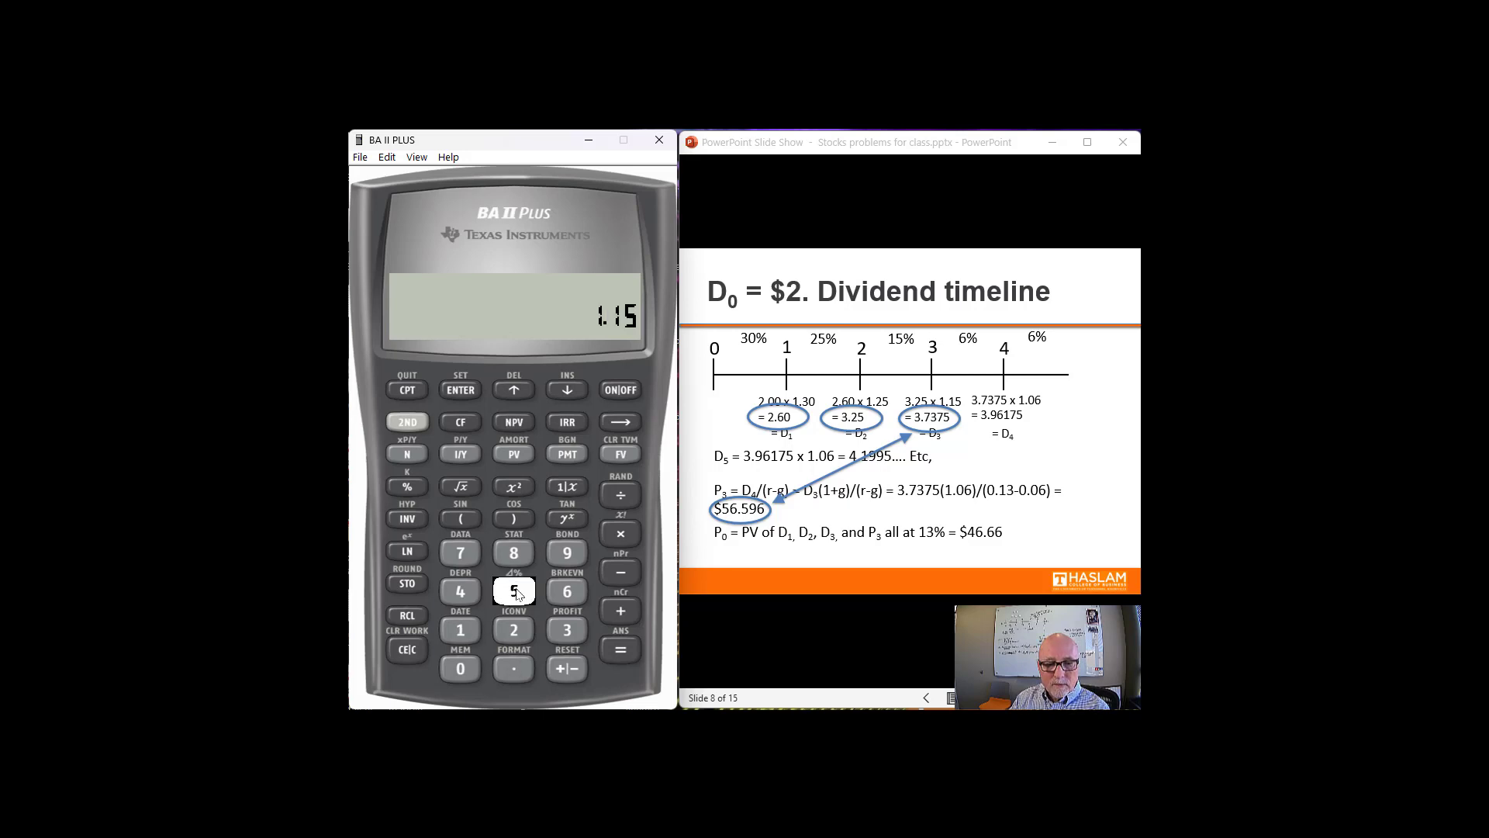
pyautogui.click(625, 649)
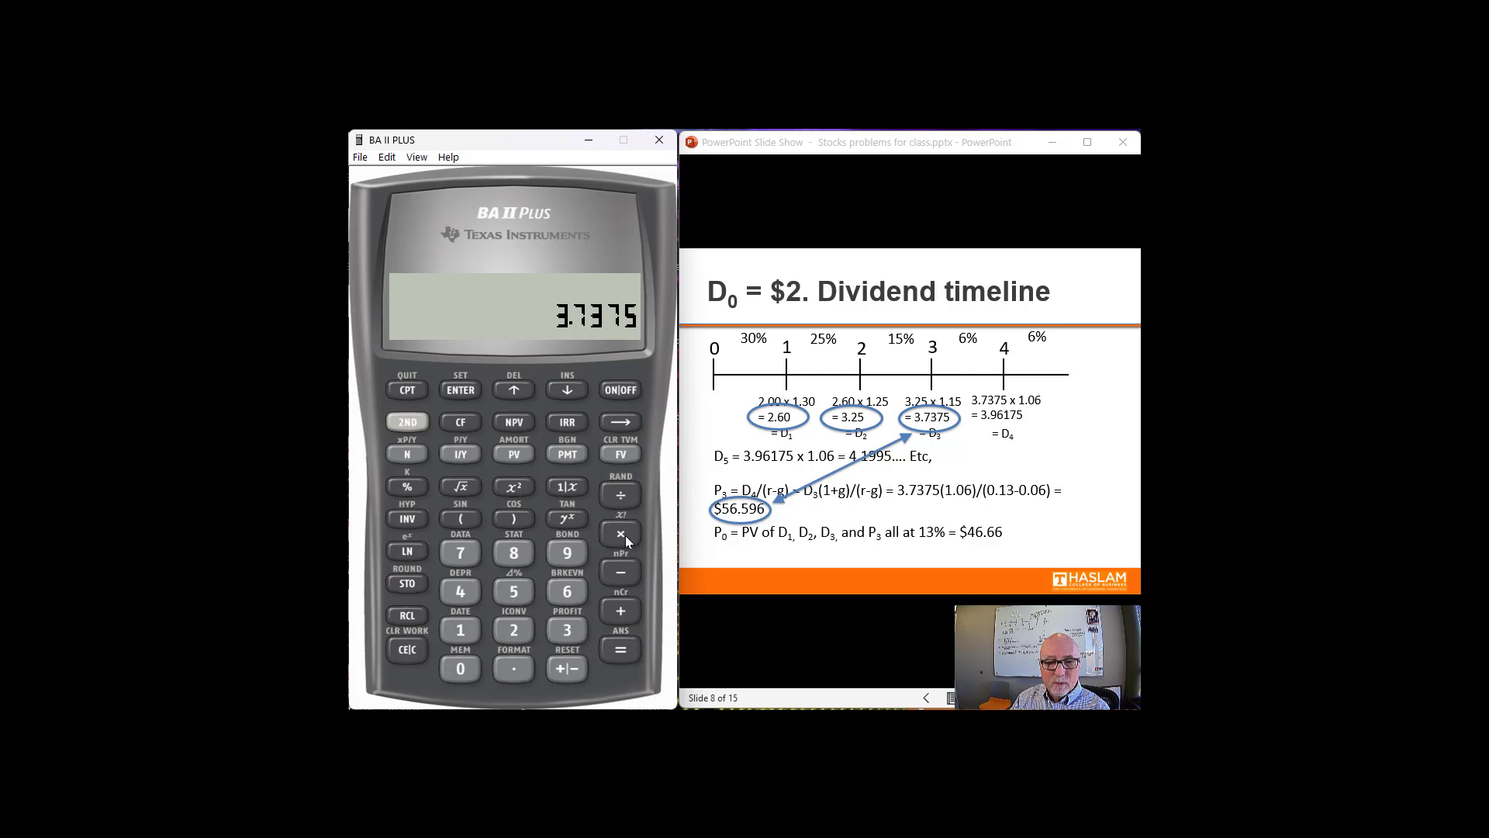
# - Multiply 3.7375 by 1.06 to get the year-4 dividend 3.96175
pyautogui.click(474, 628)
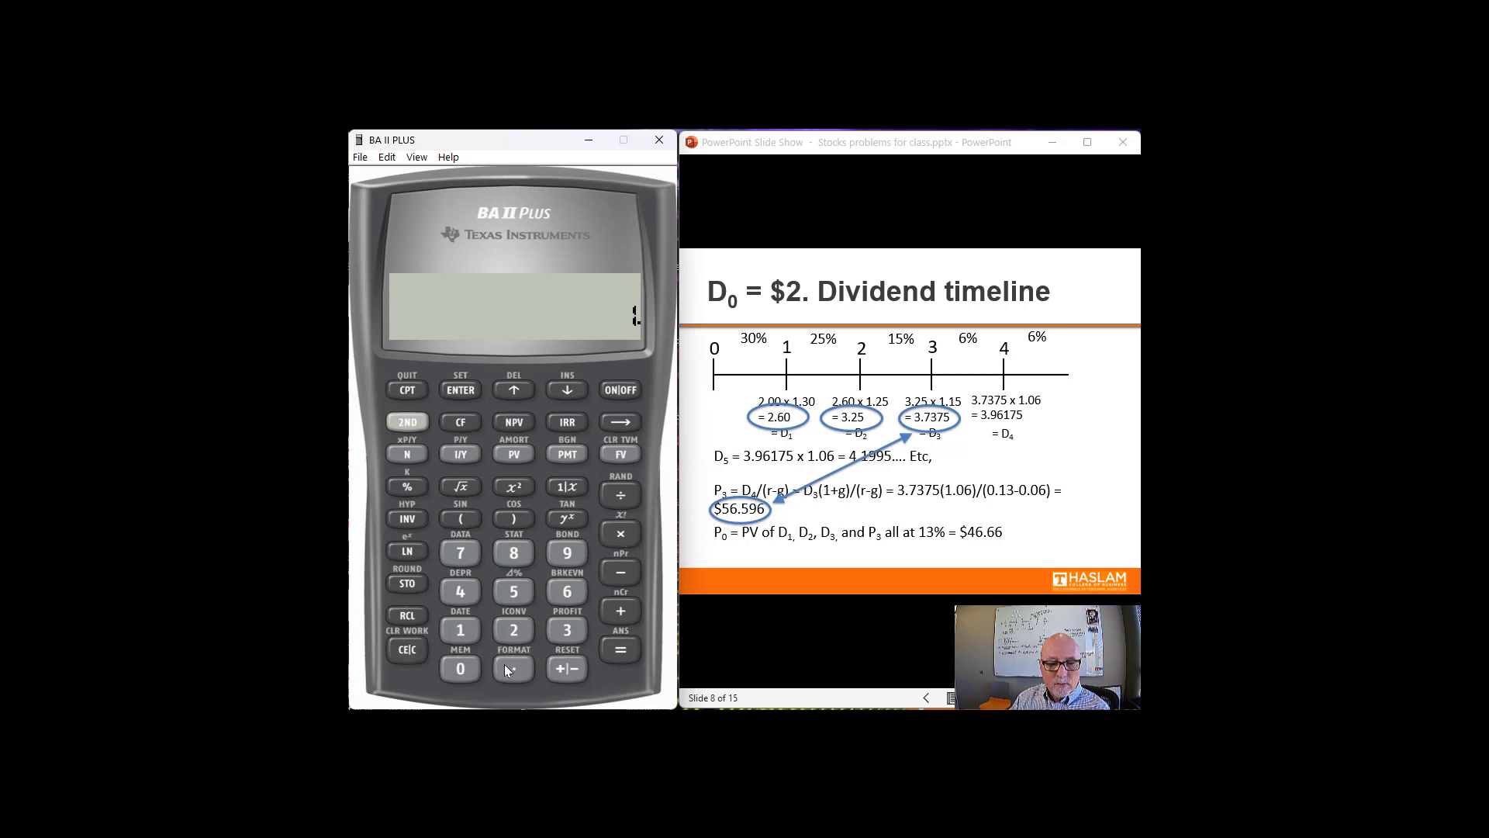
pyautogui.click(458, 668)
pyautogui.click(566, 592)
pyautogui.click(619, 654)
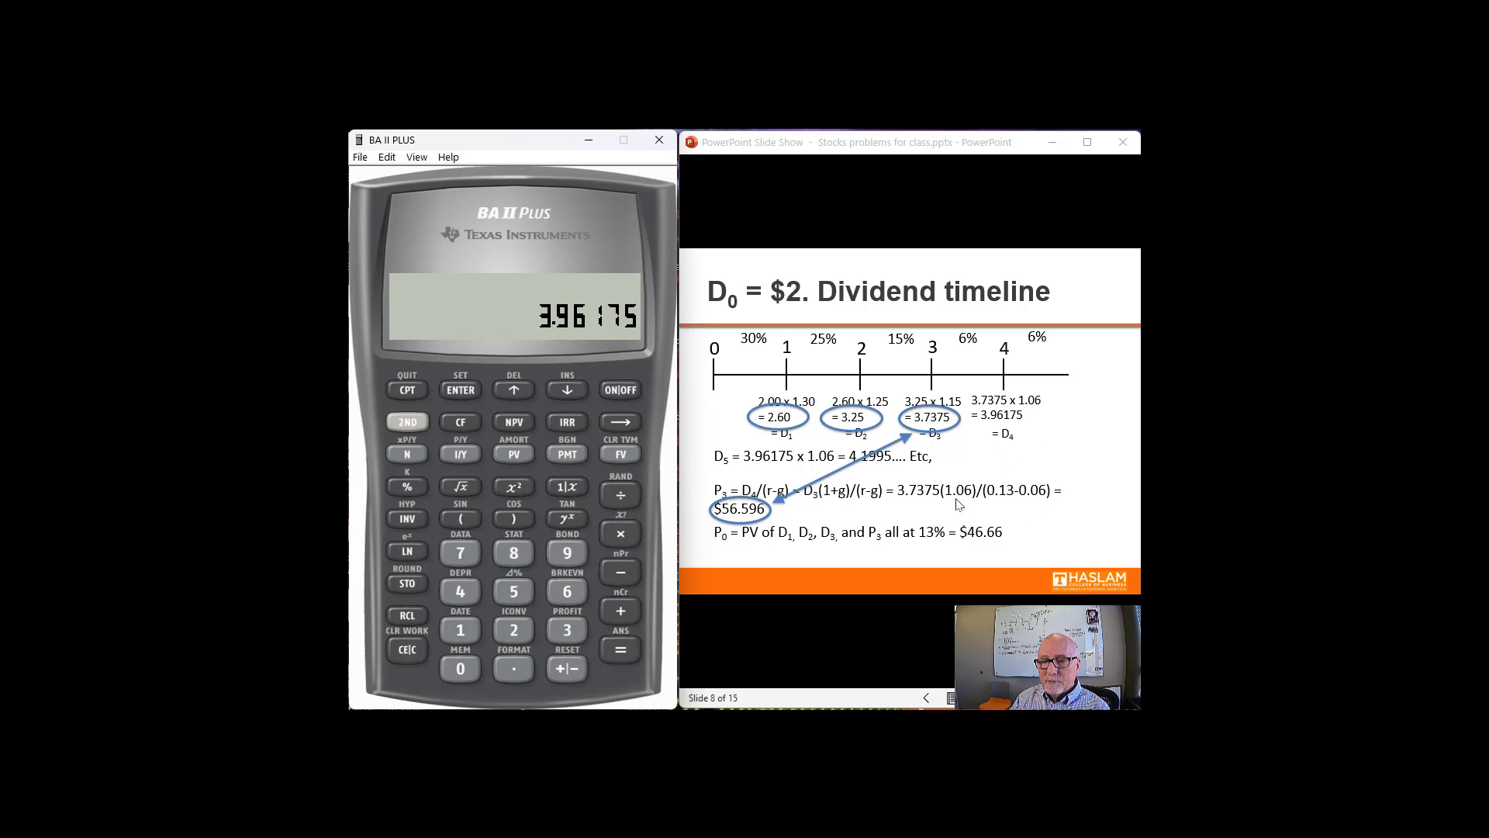
# - Divide D4 by 0.07 to get the year-3 price 56.59642857
pyautogui.click(506, 670)
pyautogui.click(460, 669)
pyautogui.click(462, 552)
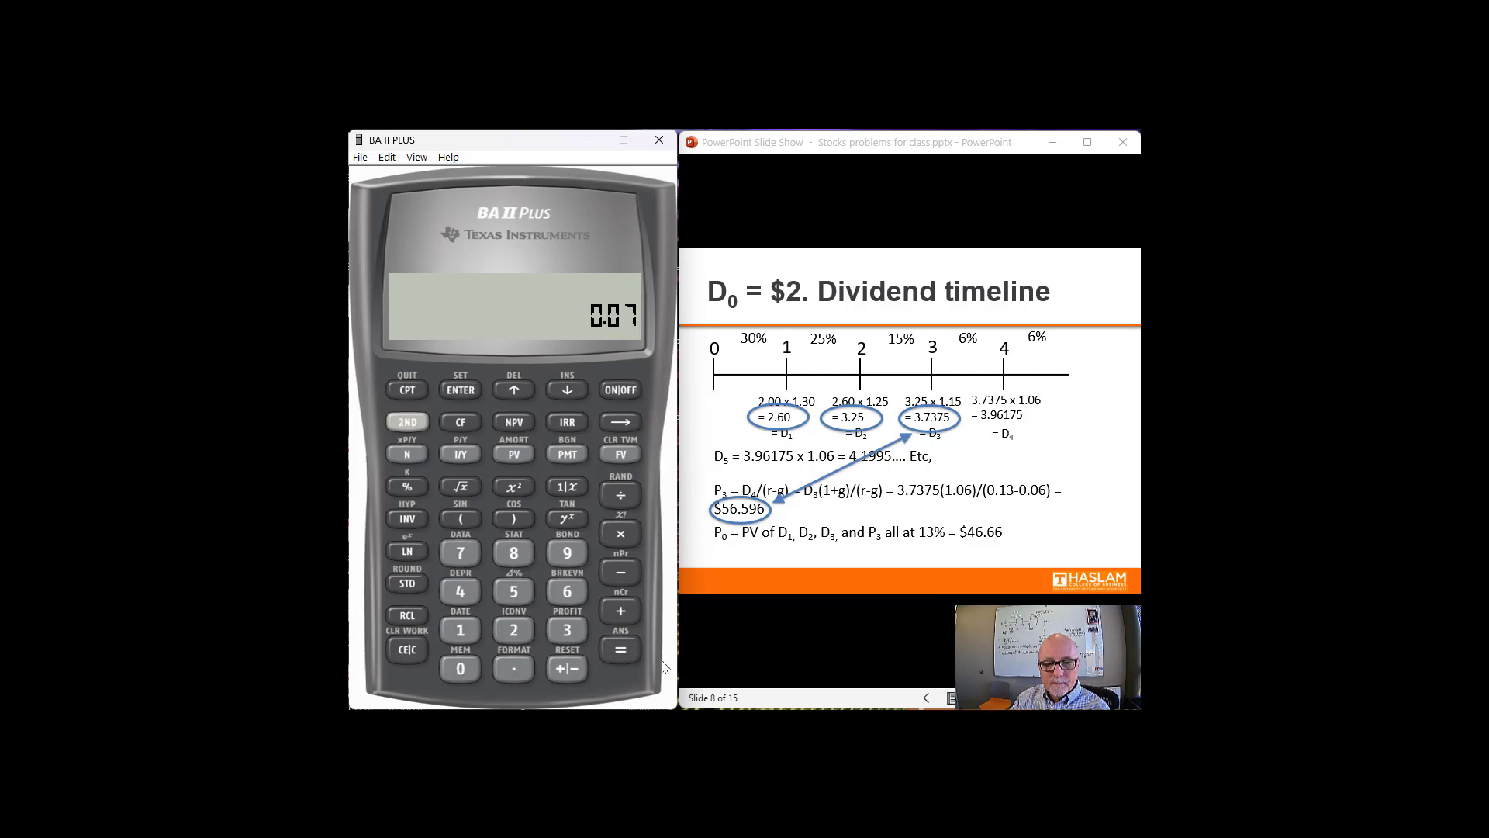
pyautogui.click(621, 650)
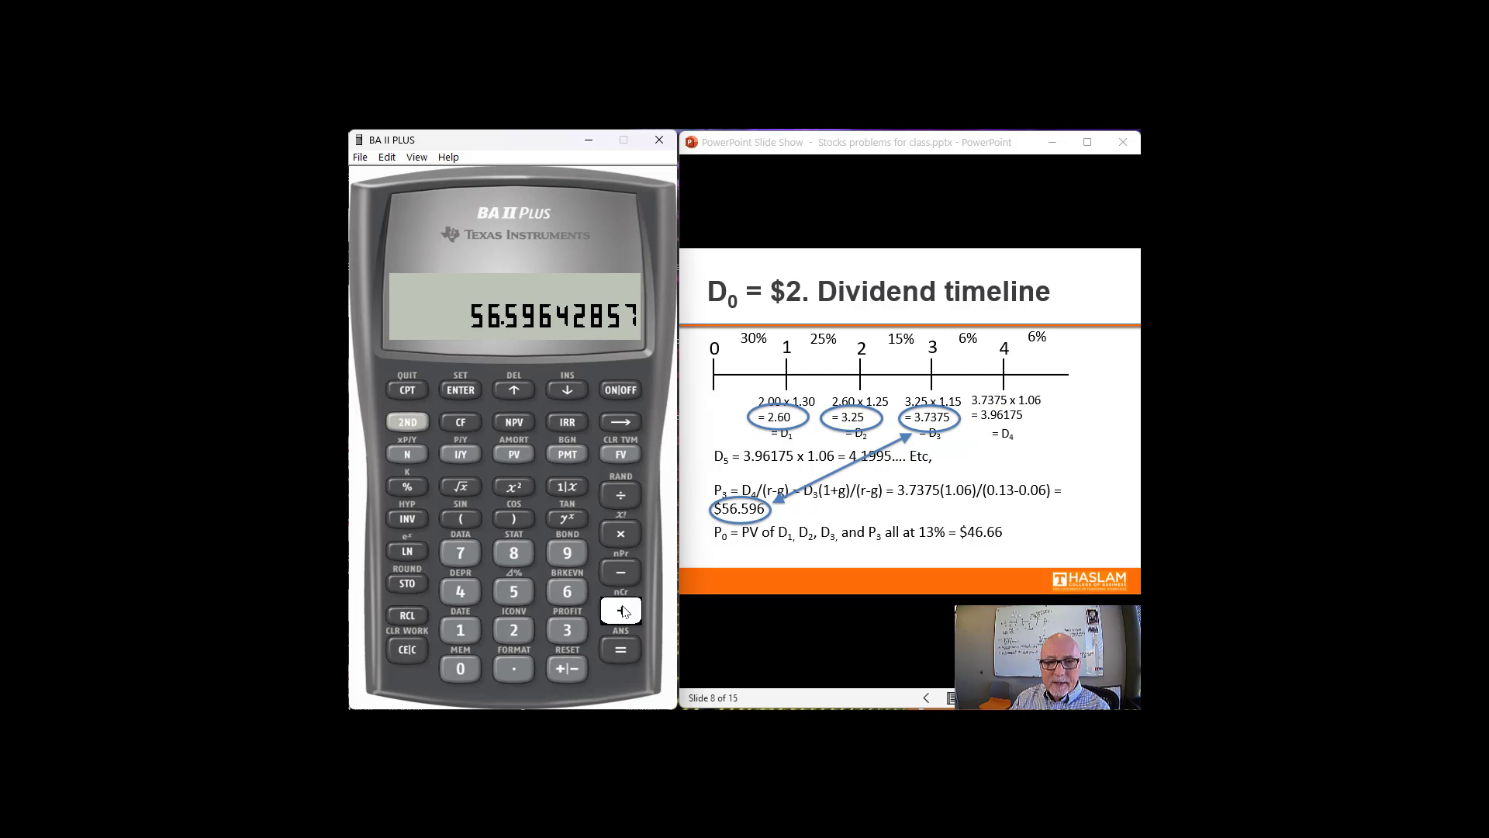
# - Add recalled D3 for 60.33392857, store it in memory 3, and clear the display
pyautogui.click(567, 629)
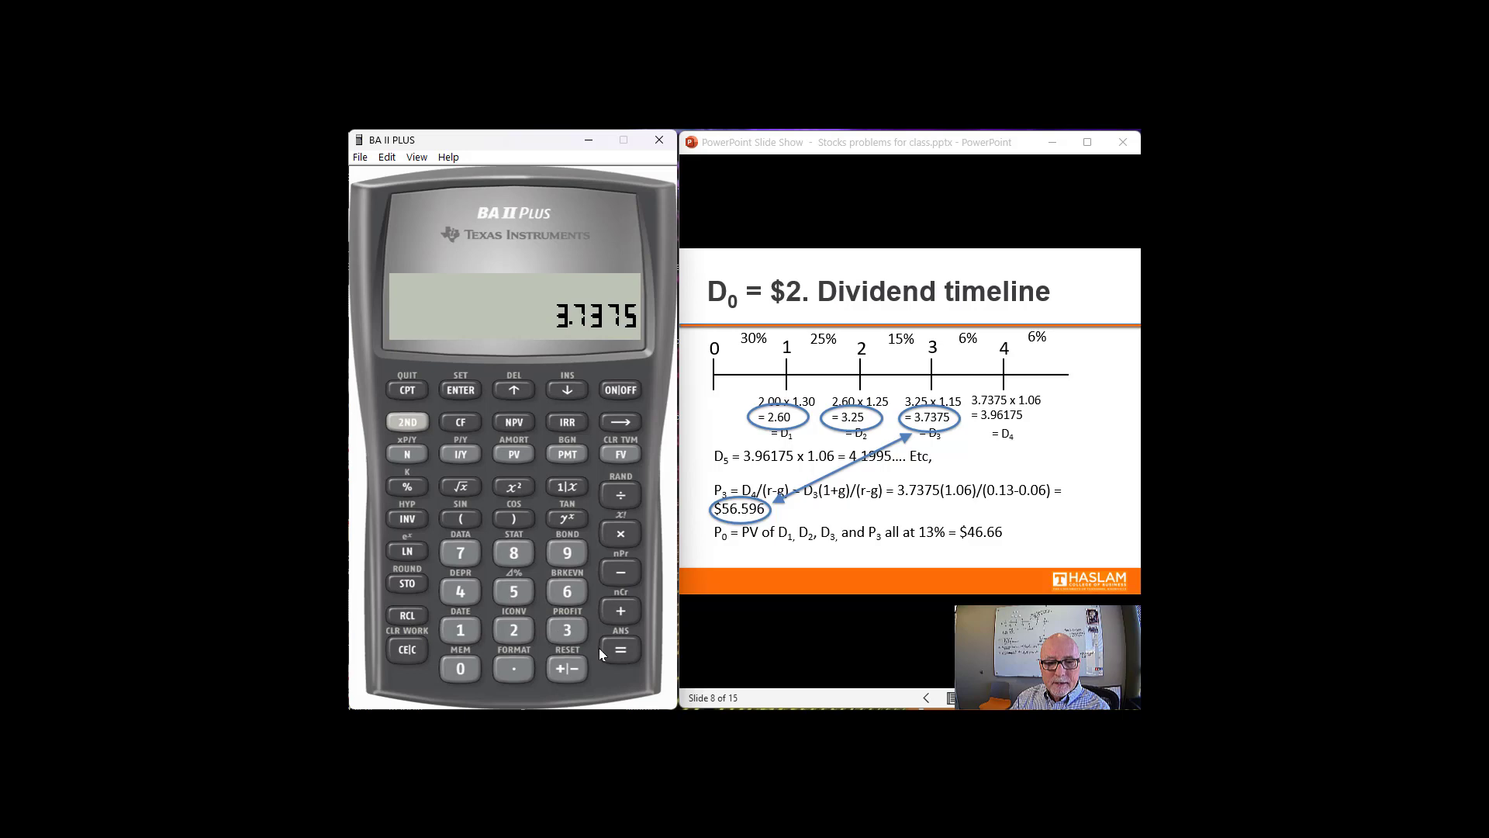
pyautogui.click(620, 649)
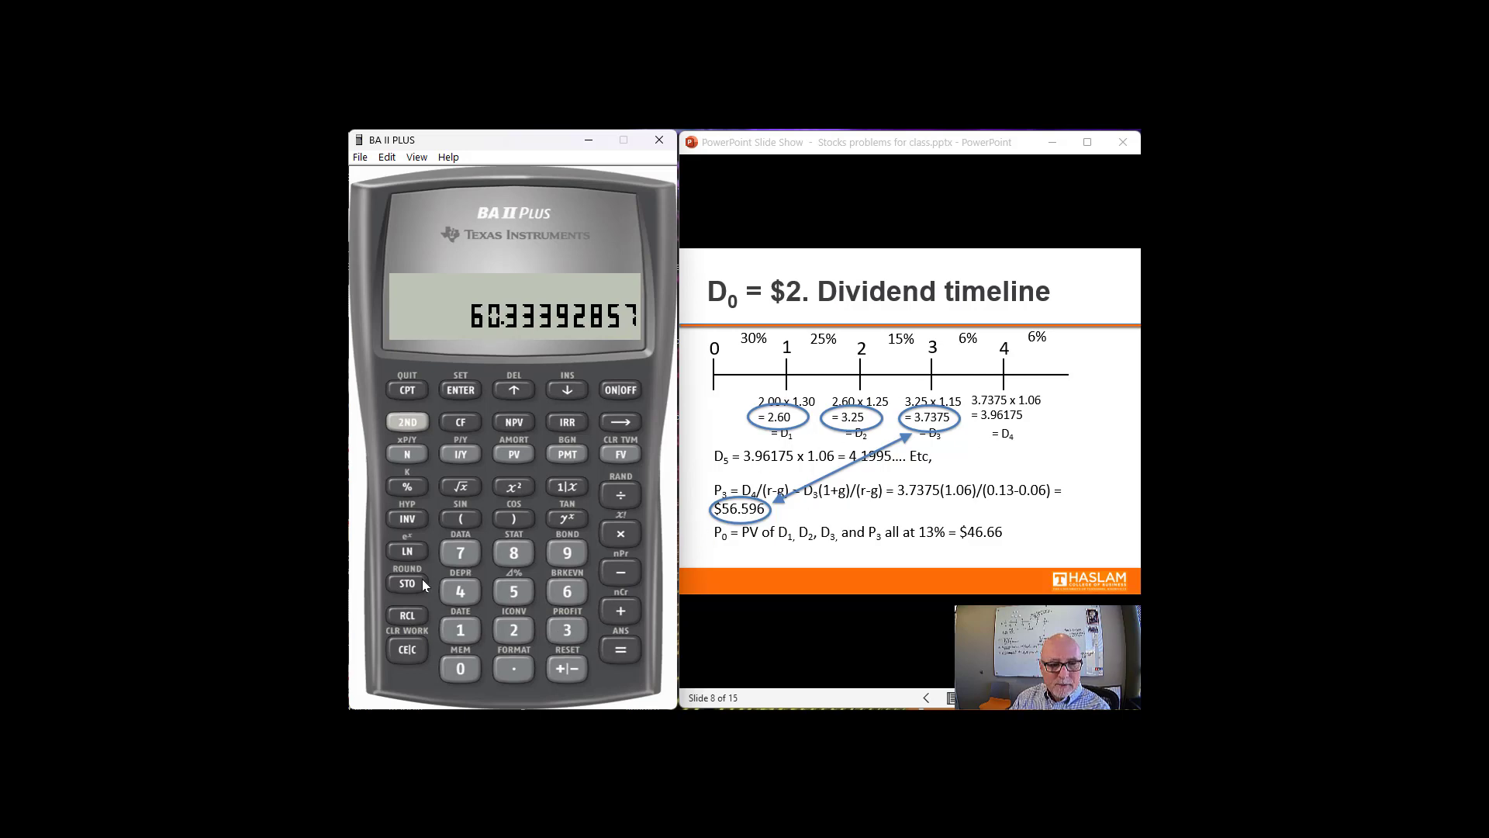
pyautogui.click(568, 629)
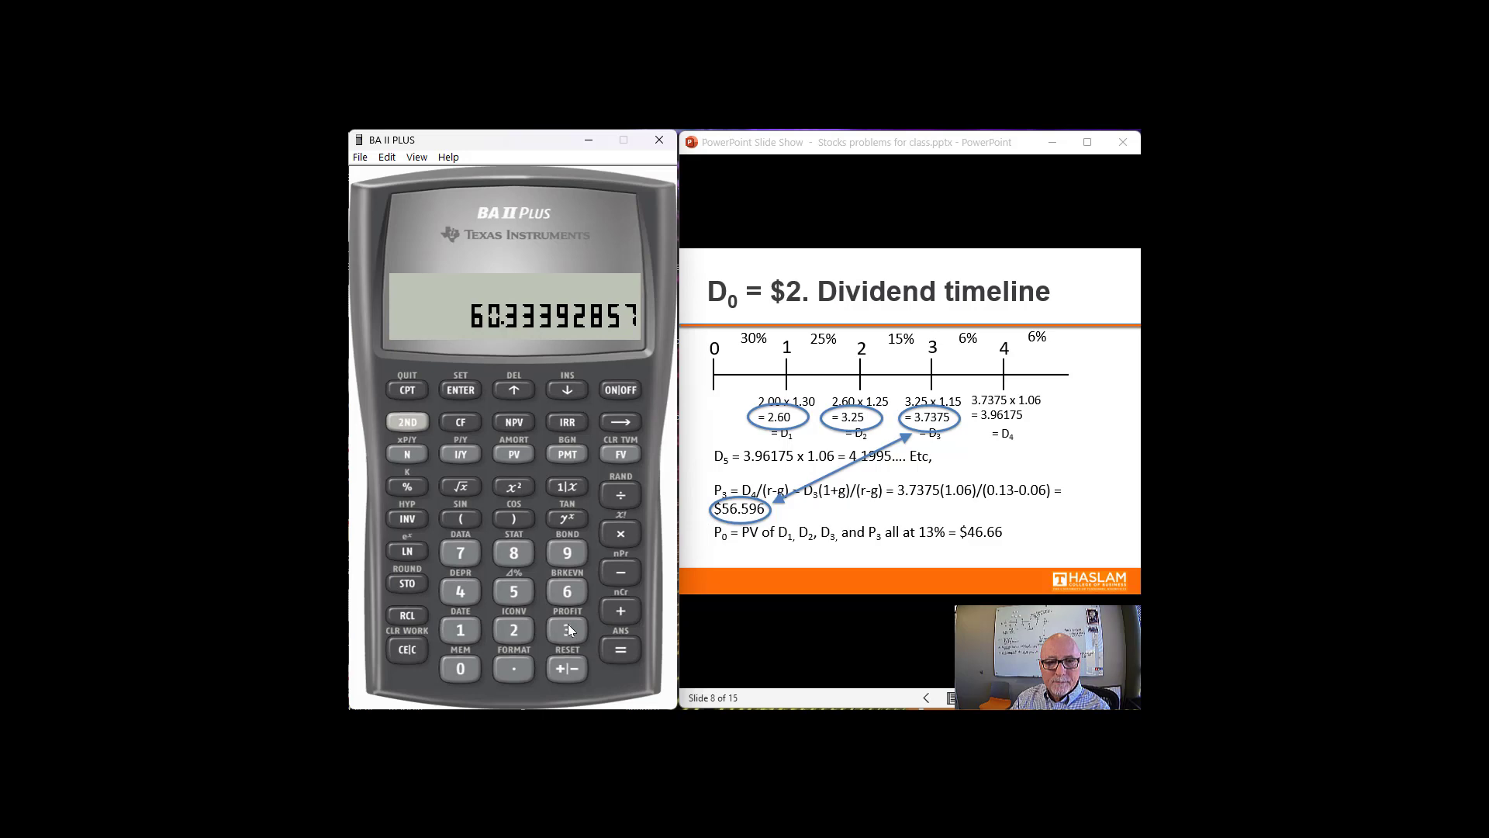
pyautogui.click(398, 650)
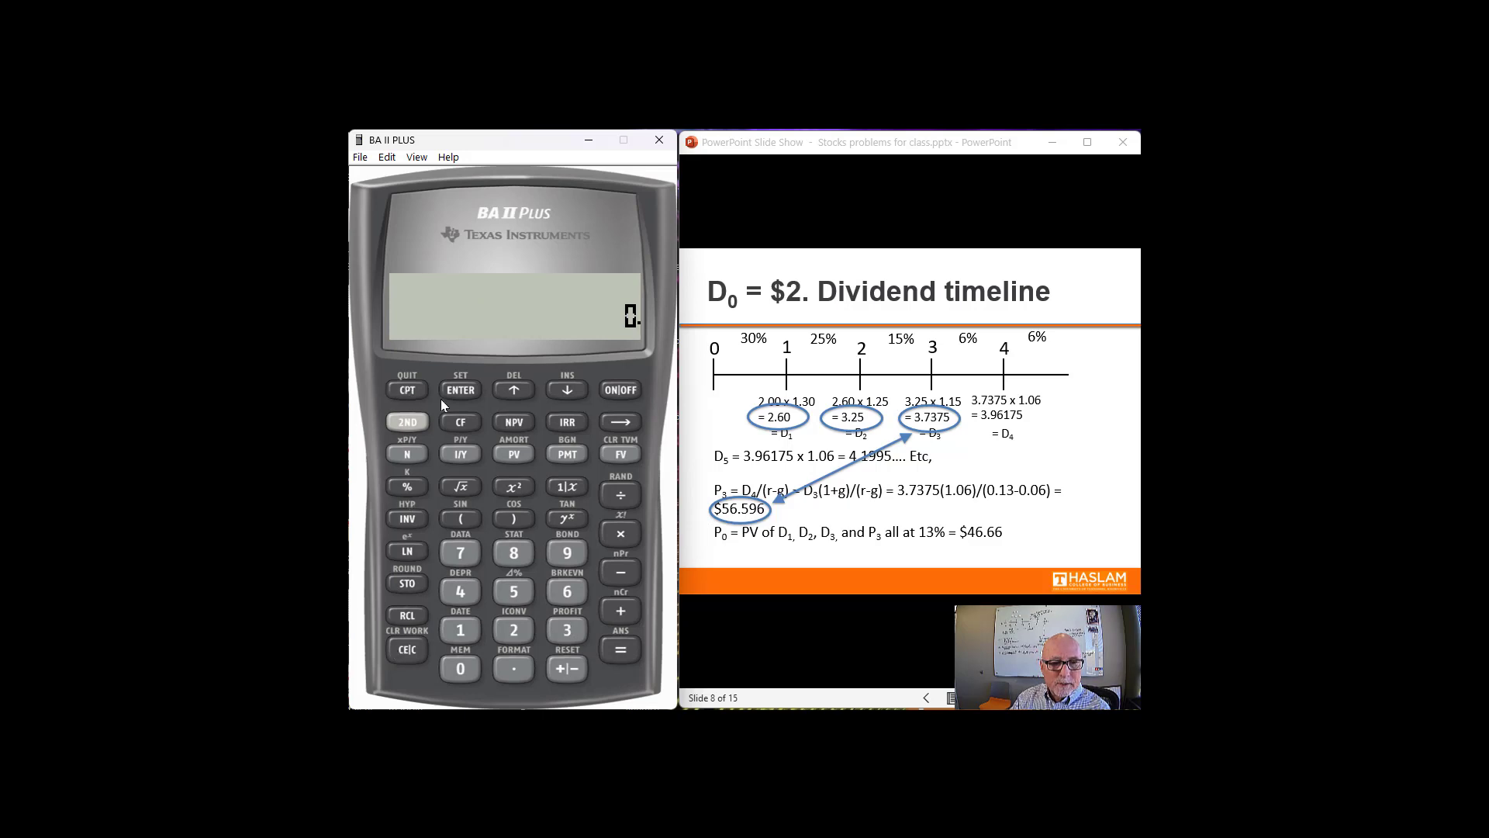
# - Check memories M1 = 2.6, M2 = 3.25 and M3 = 60.33392857 in the memory worksheet
pyautogui.click(416, 421)
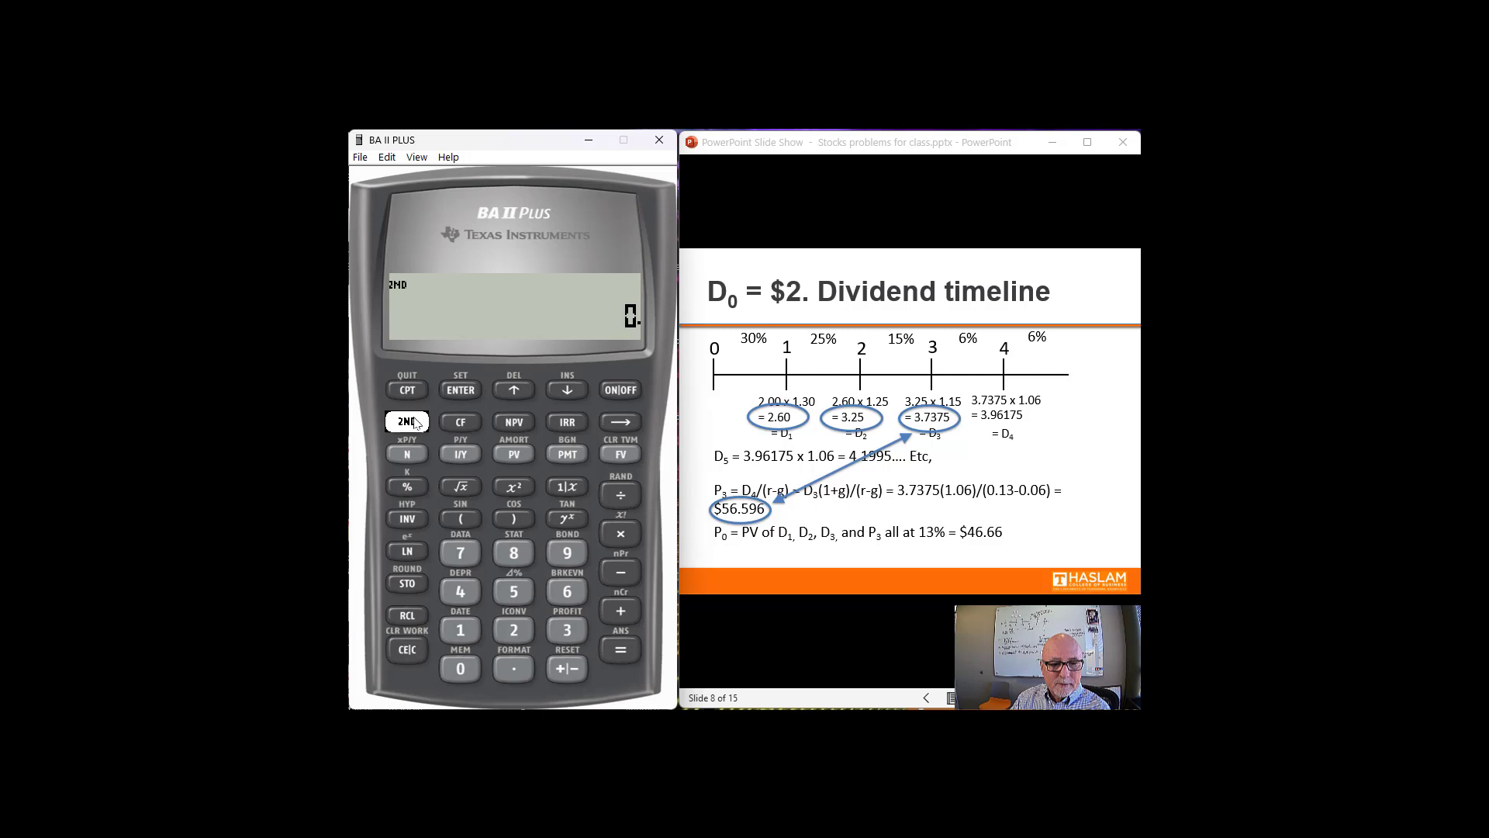
pyautogui.click(459, 667)
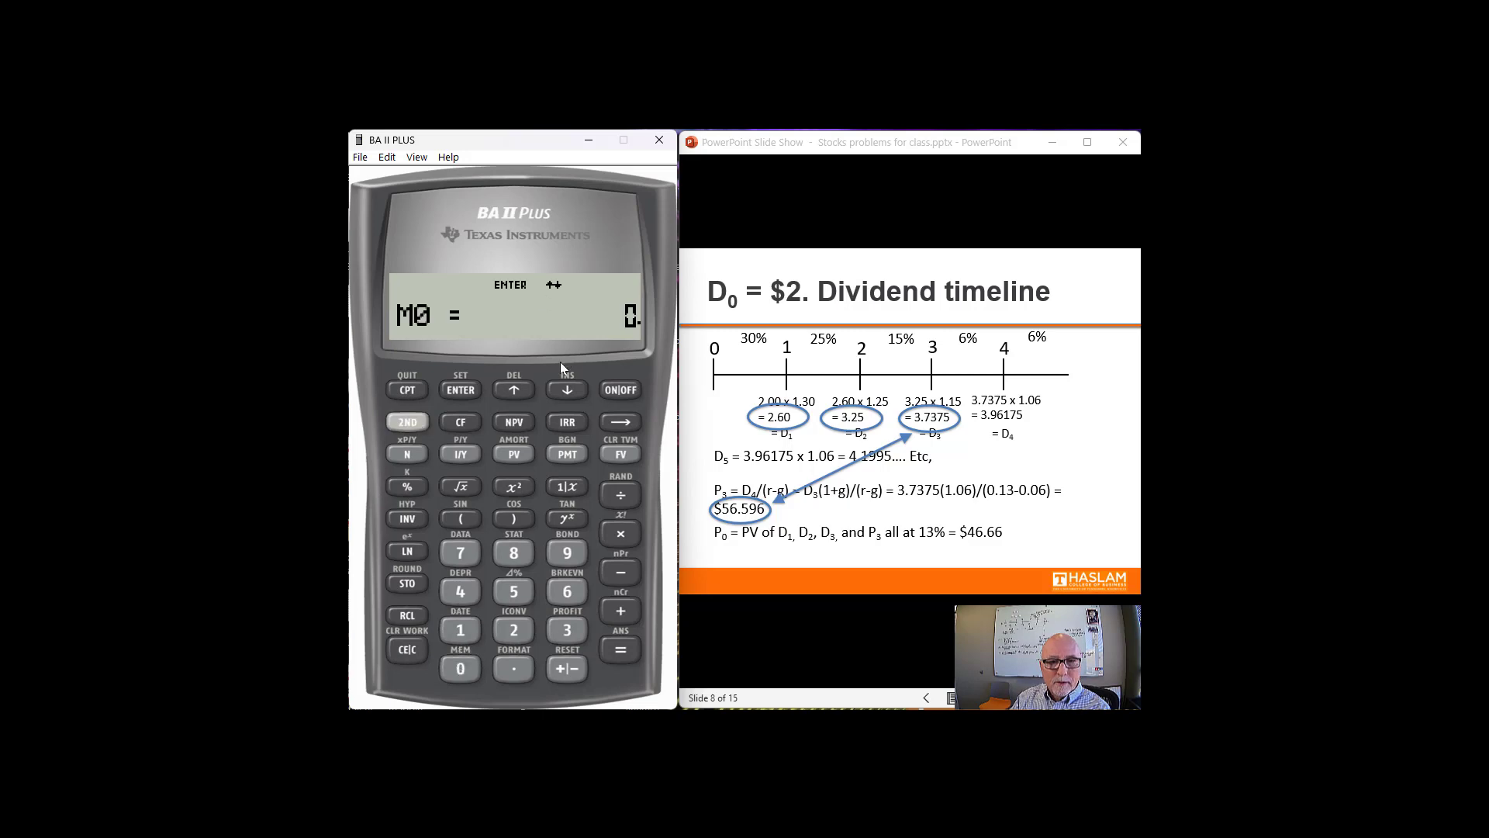
pyautogui.click(564, 392)
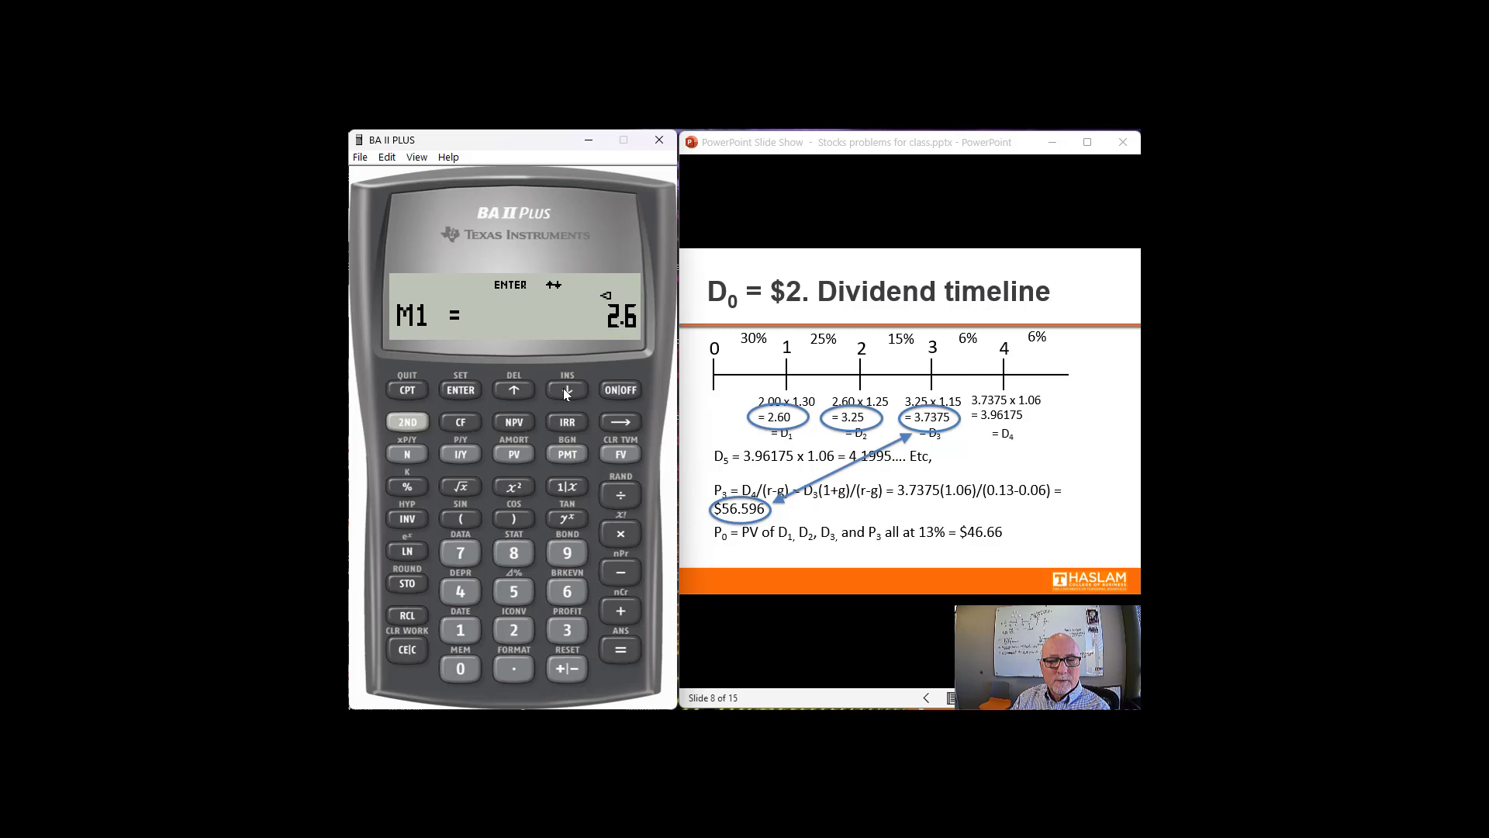
pyautogui.click(564, 390)
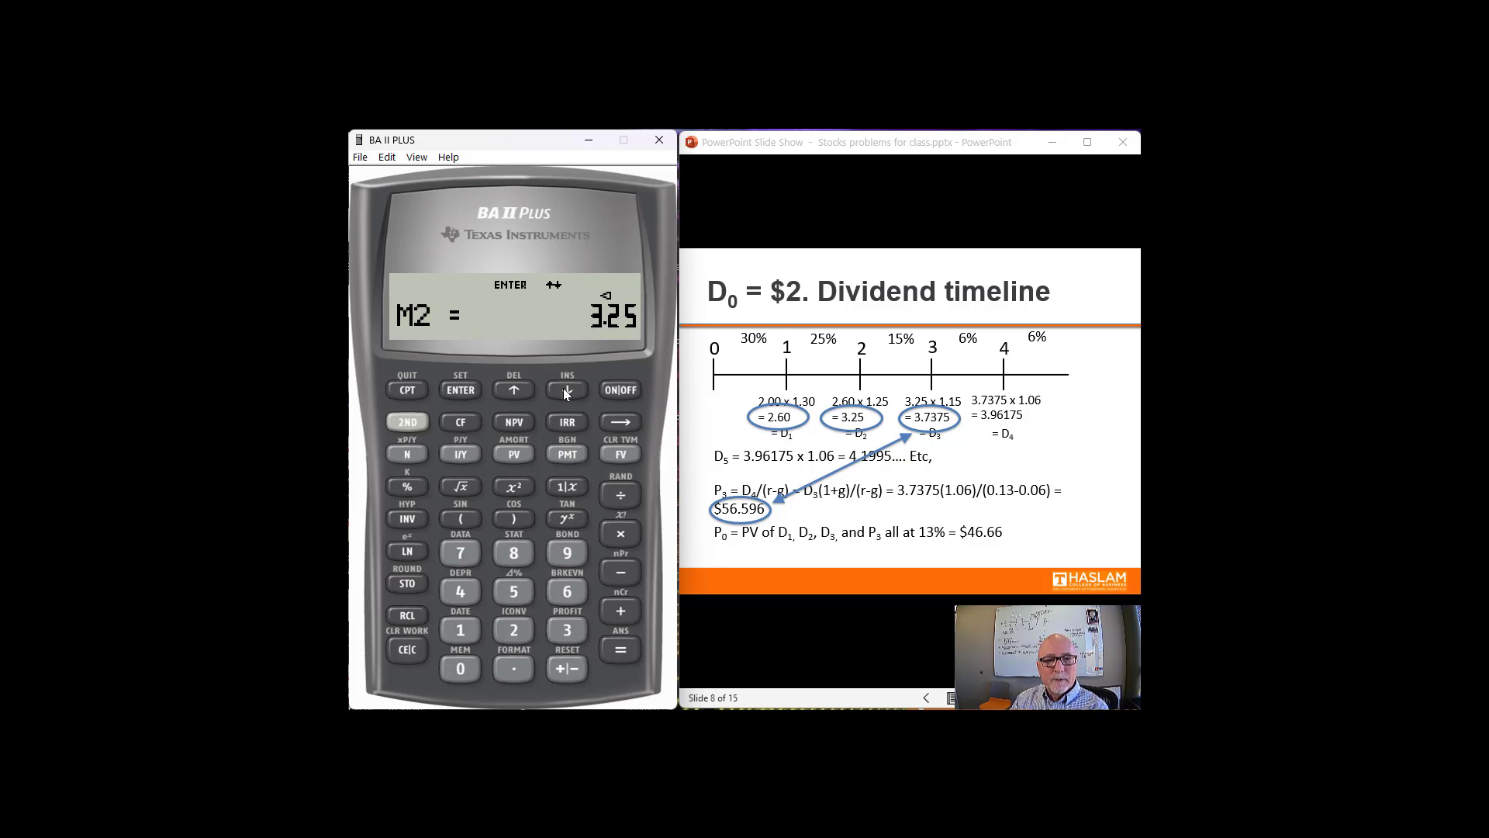
pyautogui.click(564, 390)
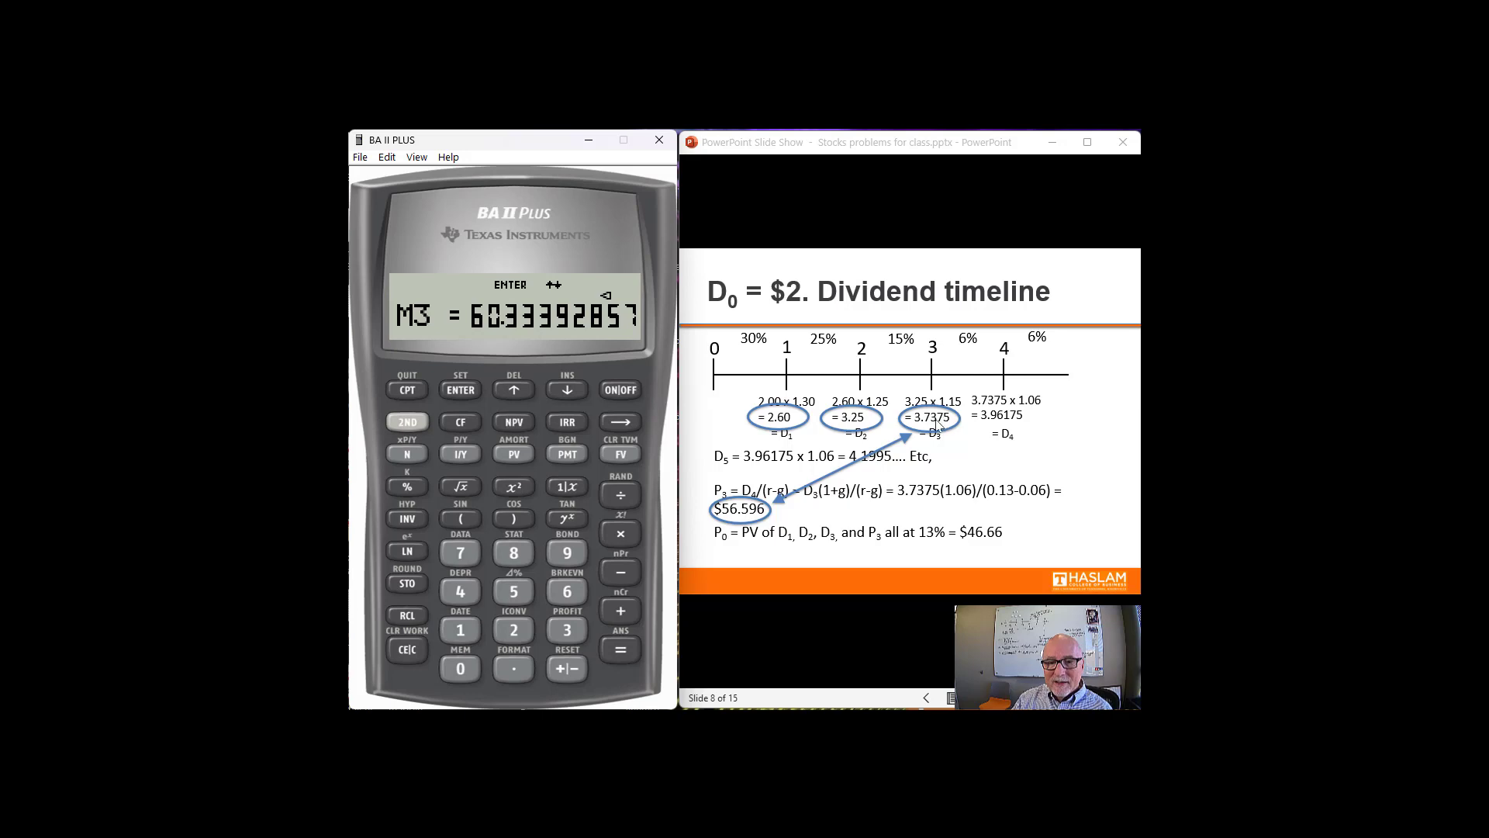
pyautogui.click(566, 391)
pyautogui.click(565, 391)
pyautogui.click(566, 391)
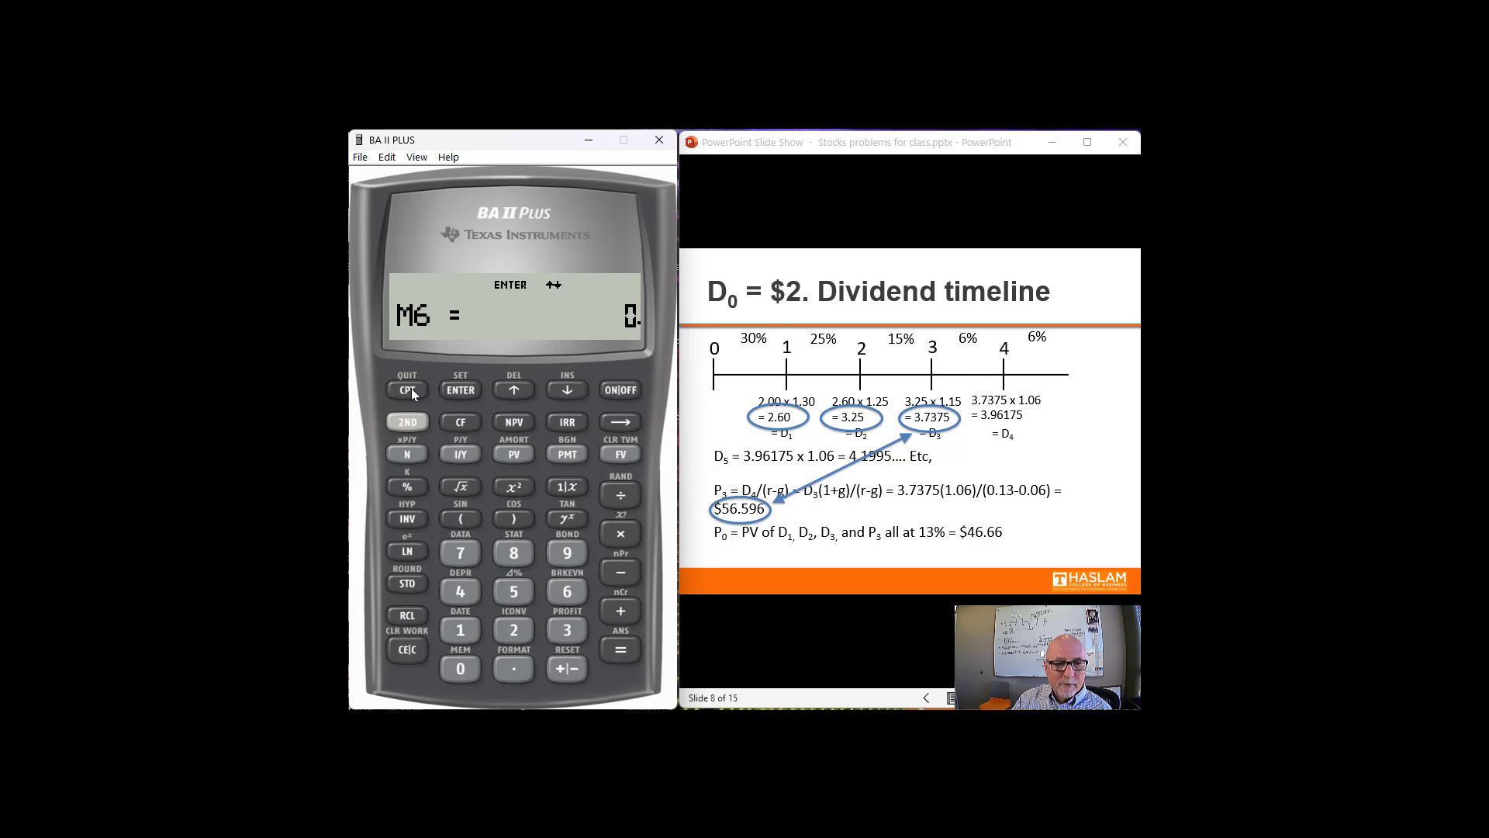
# - Exit the memory worksheet and open the cash-flow worksheet at CFo = 0
pyautogui.click(397, 657)
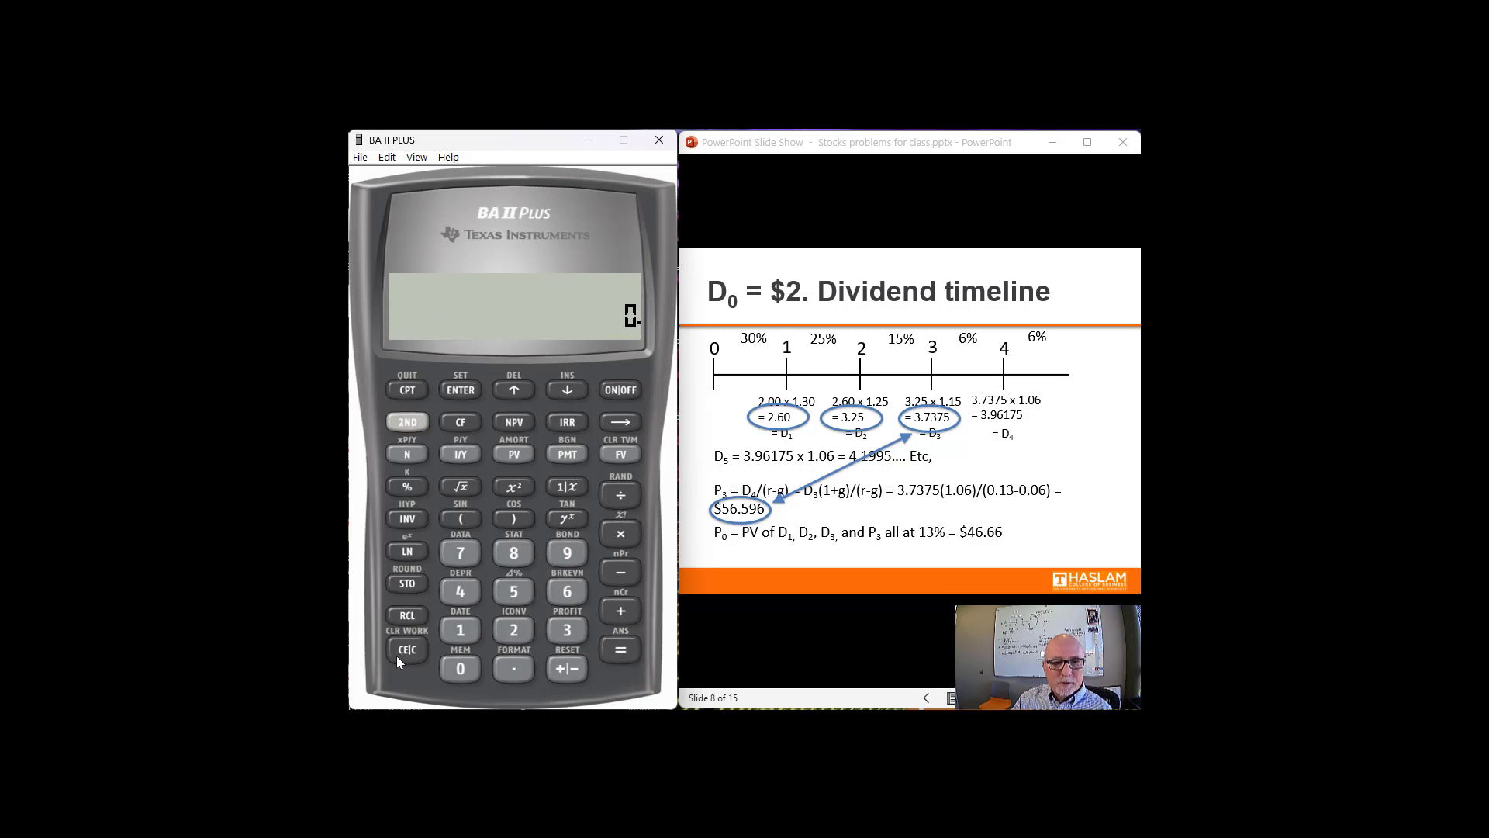
pyautogui.click(464, 419)
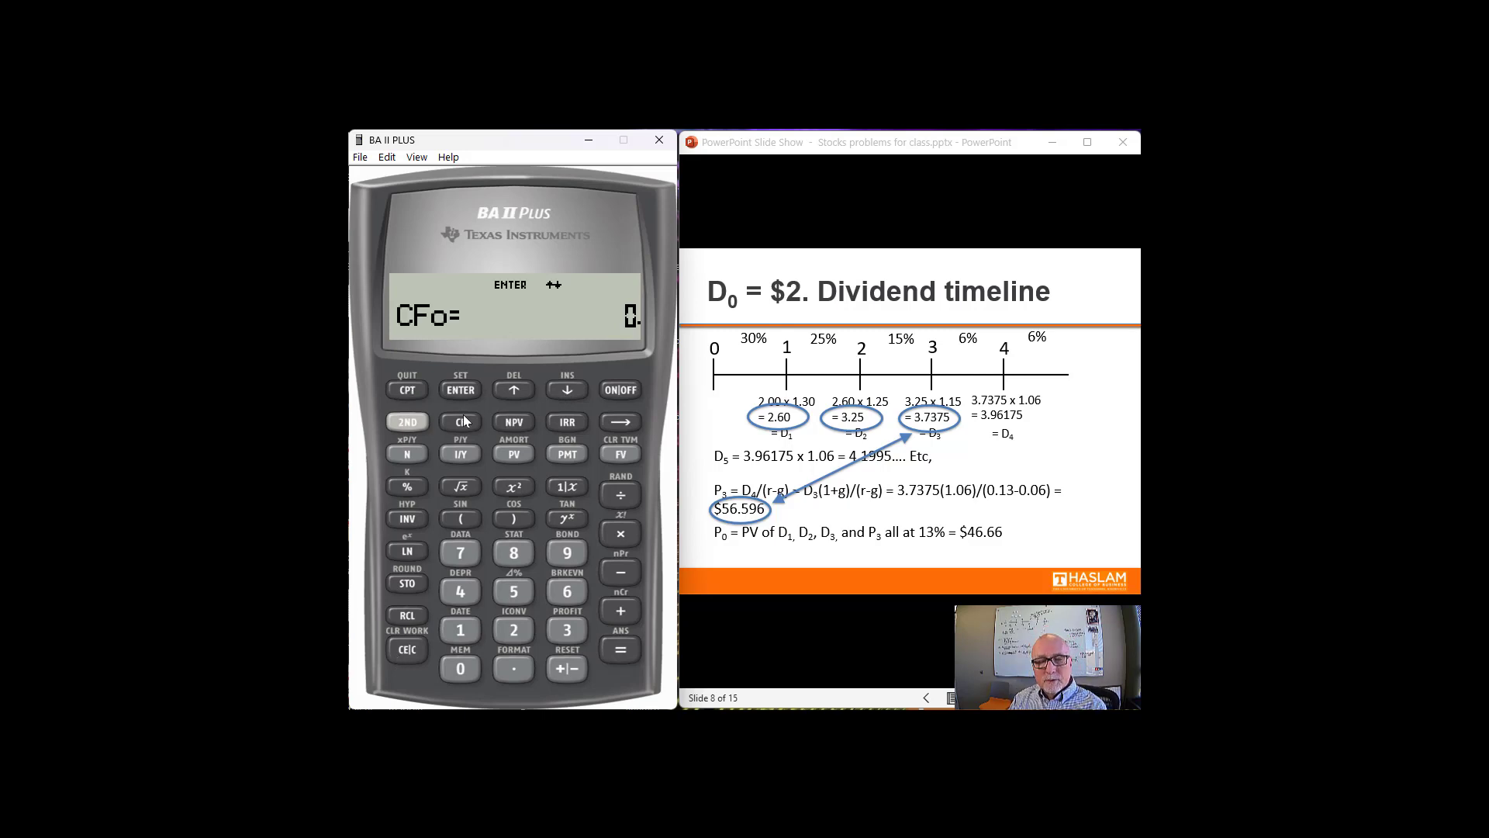